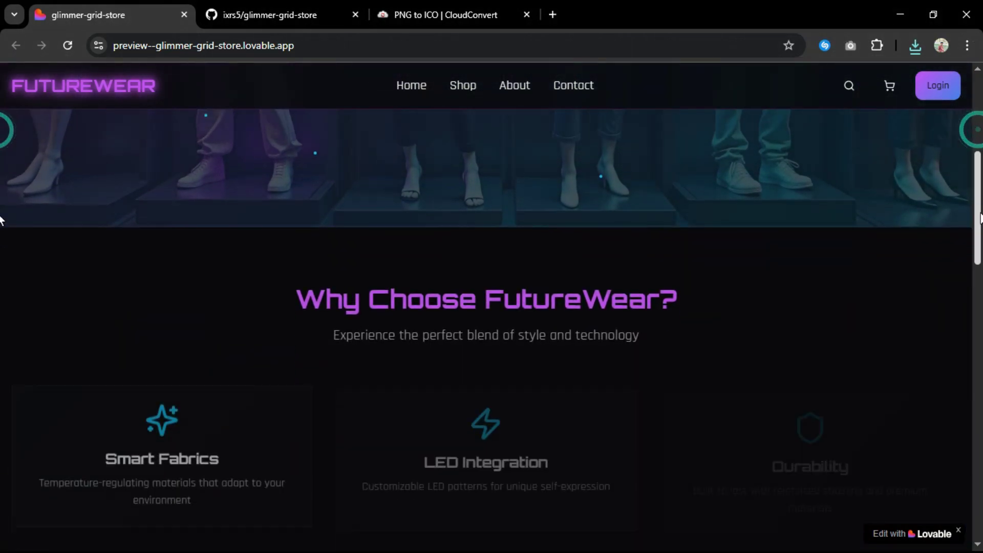
pyautogui.scroll(-5, 2, 231)
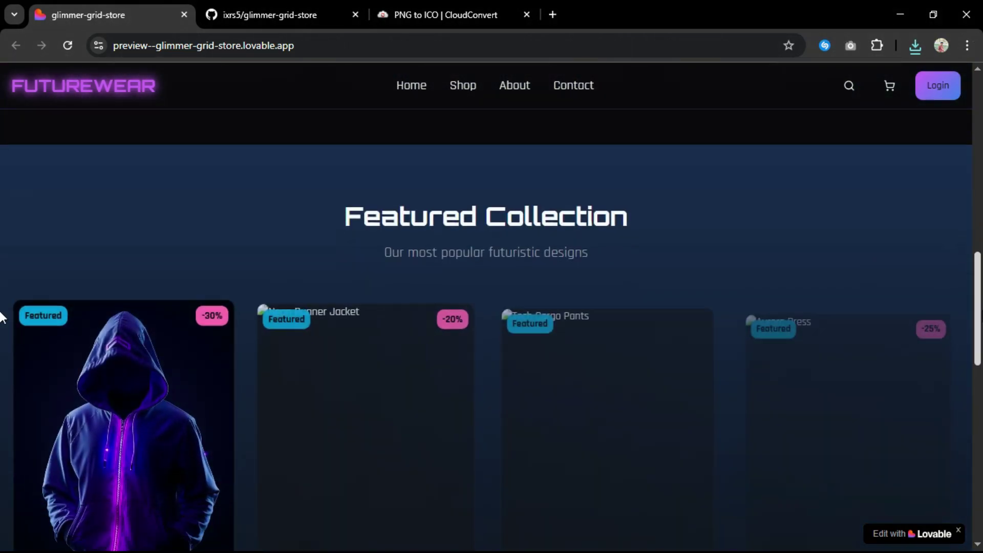
pyautogui.scroll(-5, 2, 315)
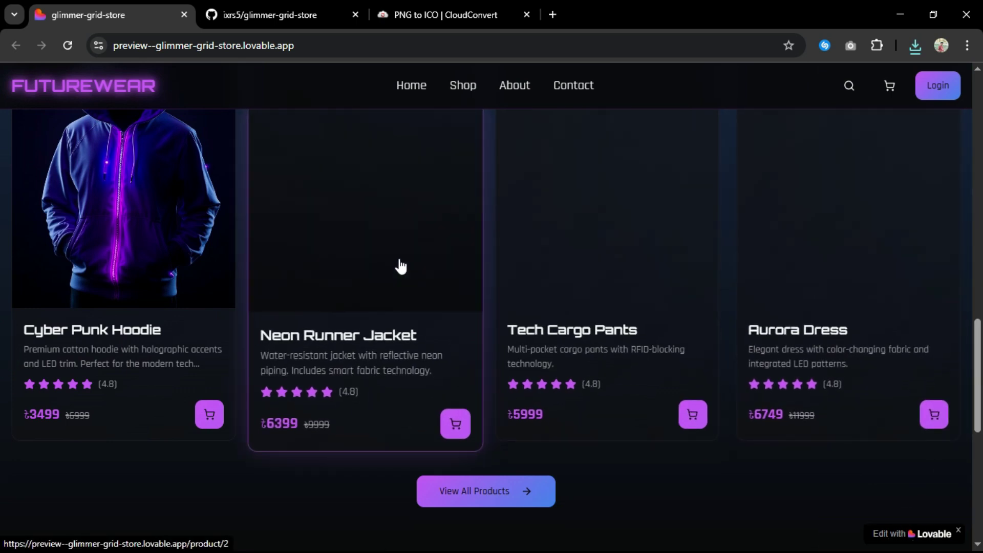
pyautogui.scroll(10, 407, 323)
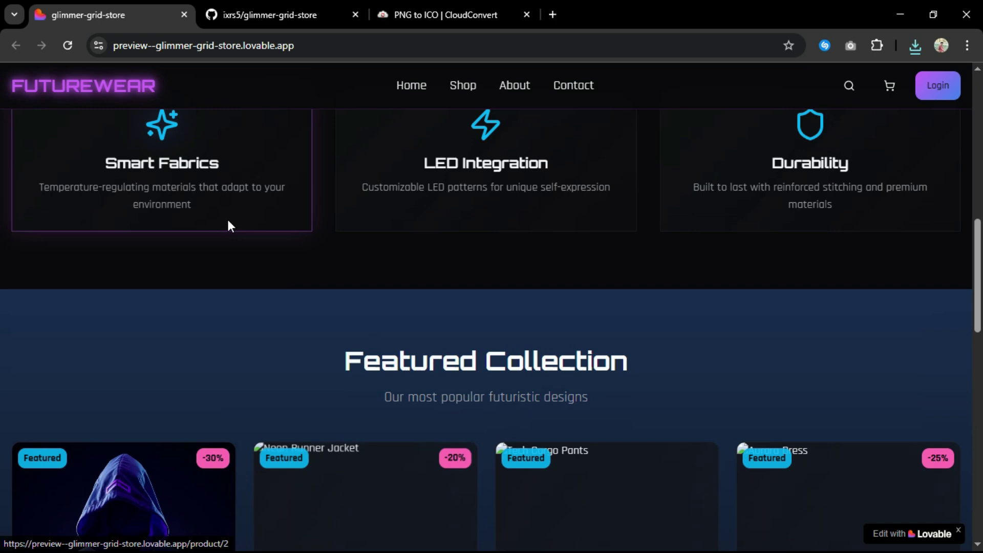
# Download the connected GitHub repository as a ZIP and extract it to glimmer-grid-store-main on the desktop
pyautogui.hotkey('ctrl', 'shift', 'Tab')
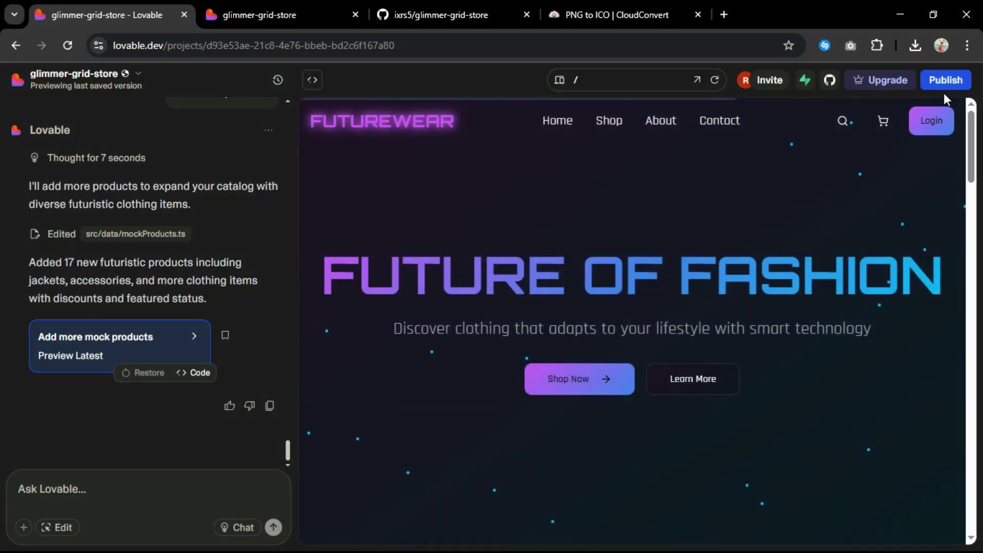
pyautogui.click(829, 81)
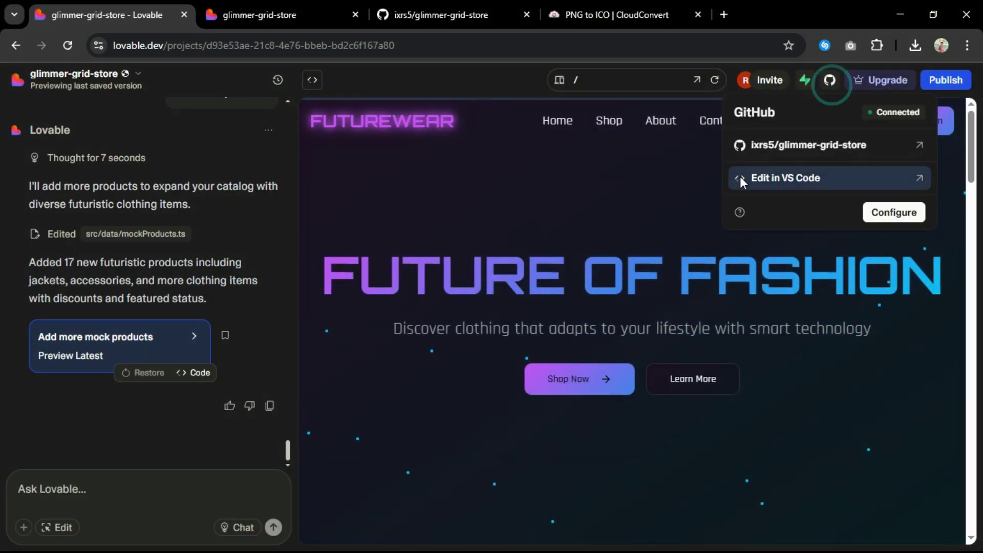
pyautogui.click(847, 147)
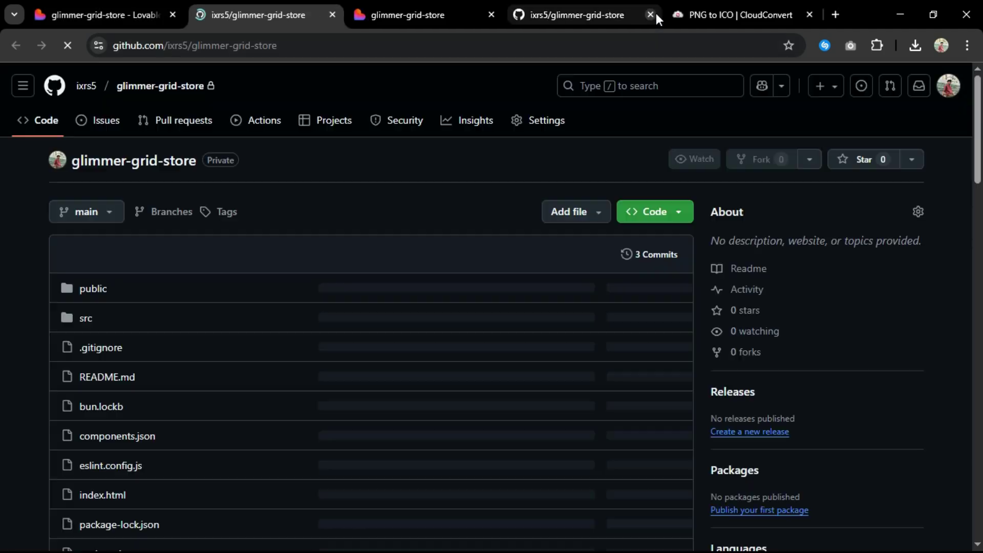
pyautogui.click(655, 211)
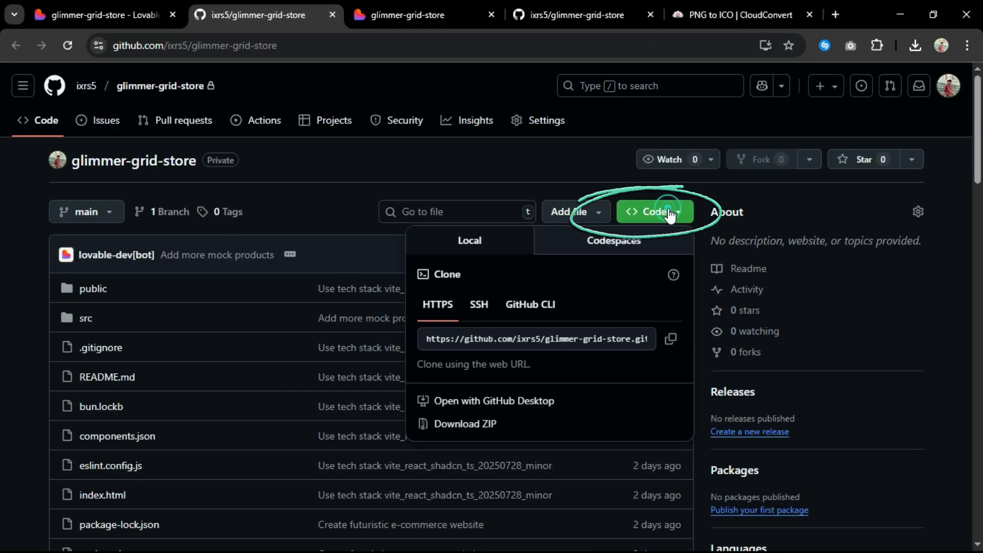
pyautogui.click(621, 424)
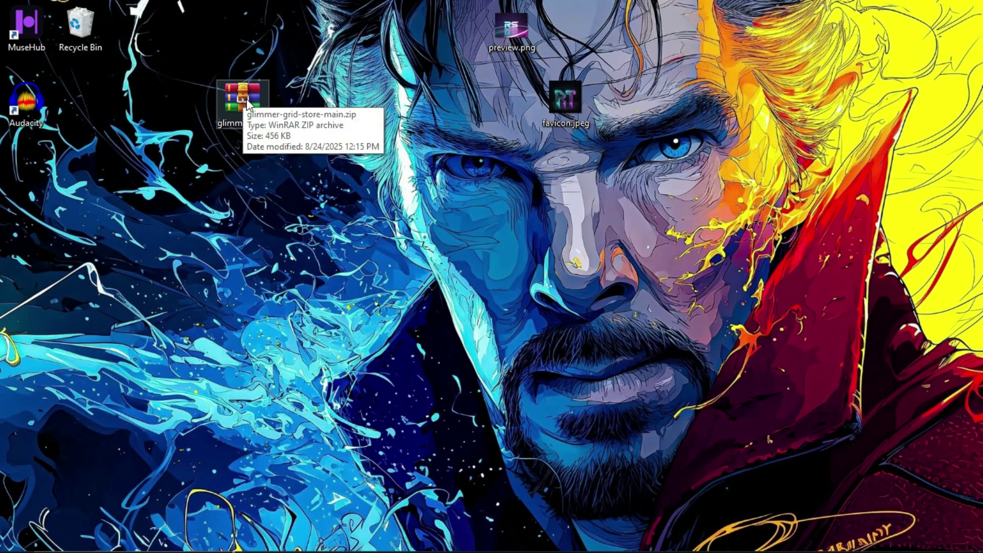
pyautogui.rightClick(248, 104)
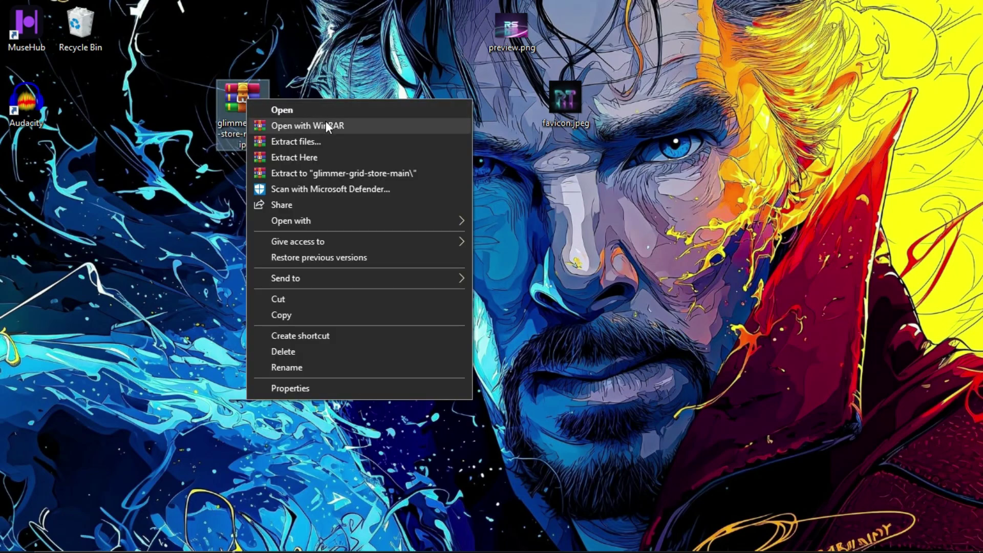
pyautogui.click(325, 158)
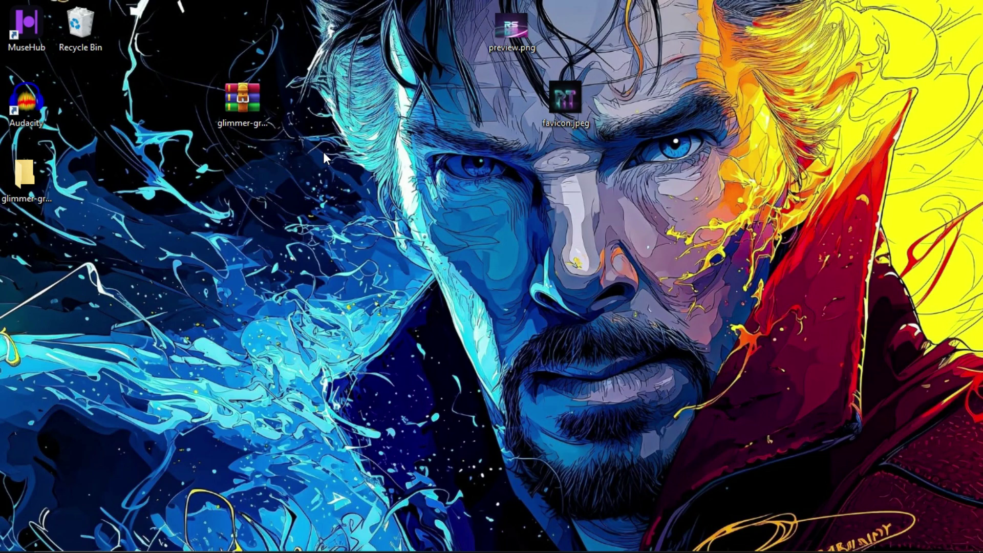
# Convert favicon.jpeg to ICO with CloudConvert and save favicon.ico to the desktop
pyautogui.moveTo(27, 176); pyautogui.dragTo(297, 177)
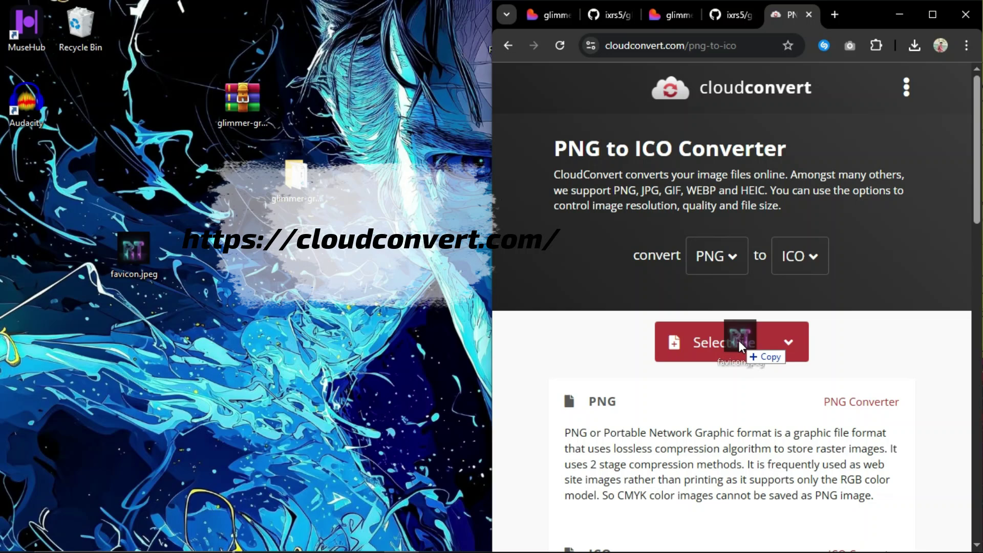
pyautogui.moveTo(739, 340); pyautogui.dragTo(738, 340)
pyautogui.click(731, 487)
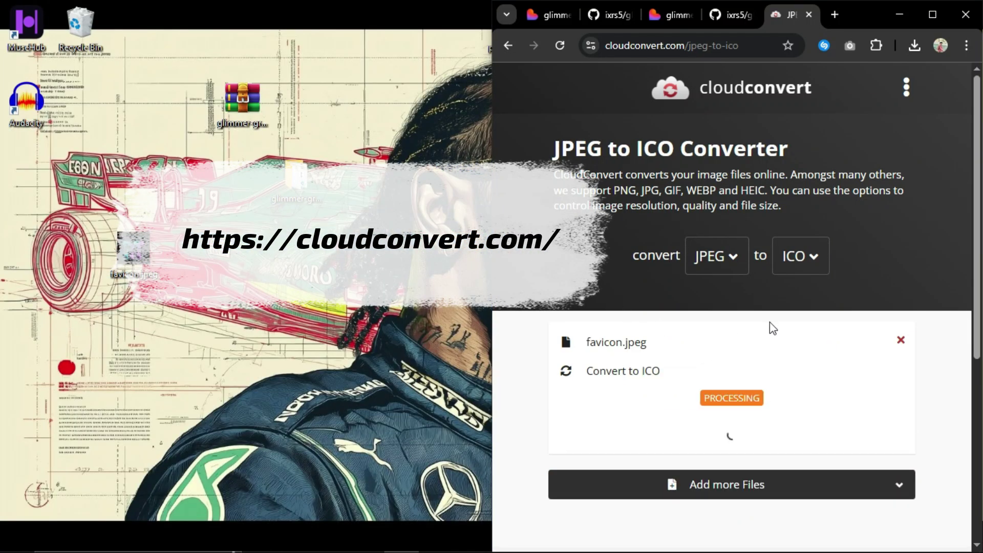
pyautogui.click(784, 432)
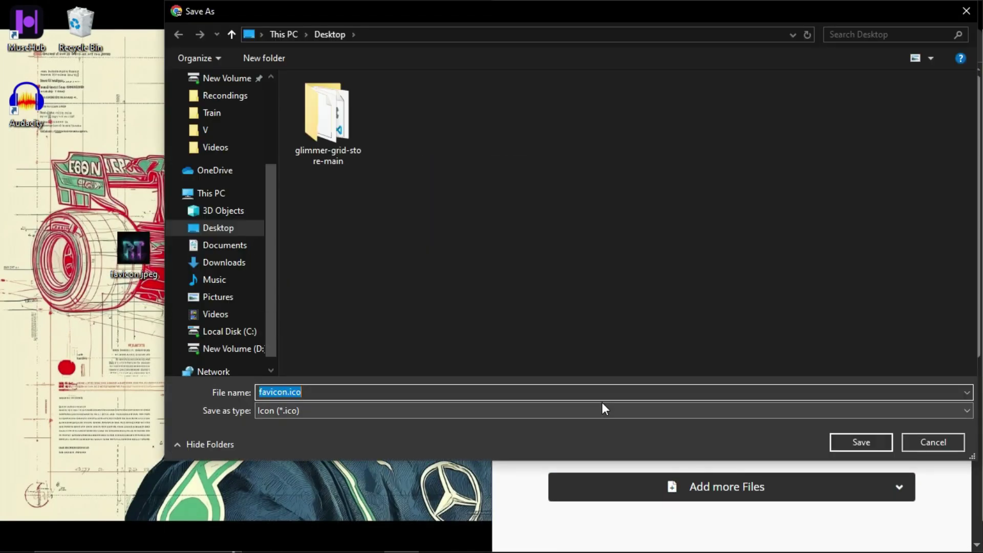
pyautogui.click(862, 442)
# Copy favicon.ico and preview.png into glimmer-grid-store-main/public, replacing the existing favicon
pyautogui.click(967, 17)
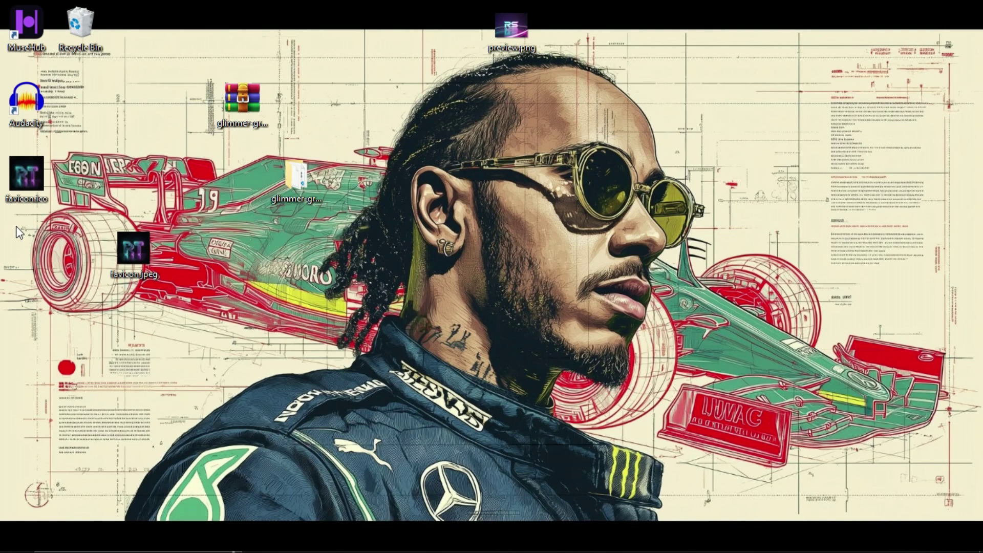
pyautogui.moveTo(27, 175); pyautogui.dragTo(511, 100)
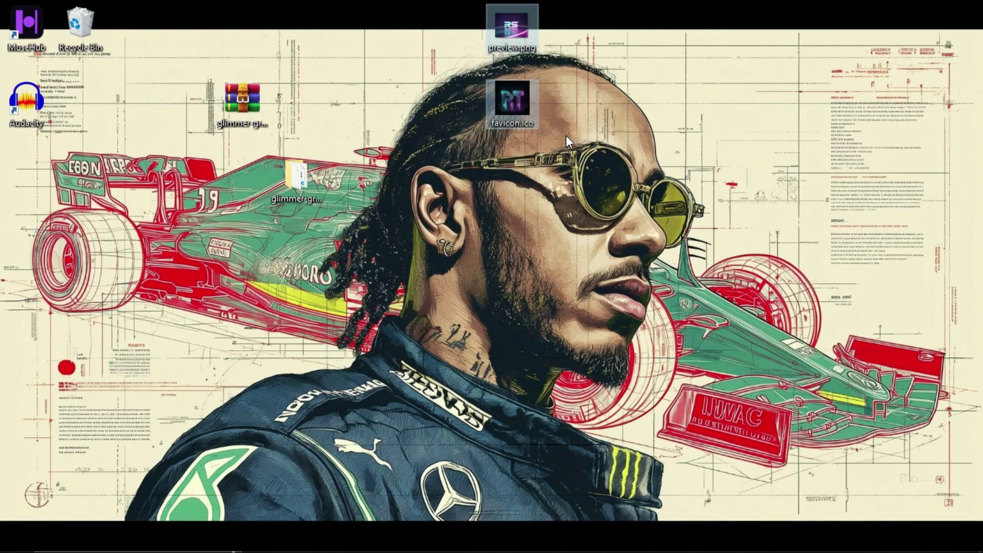
pyautogui.doubleClick(290, 161)
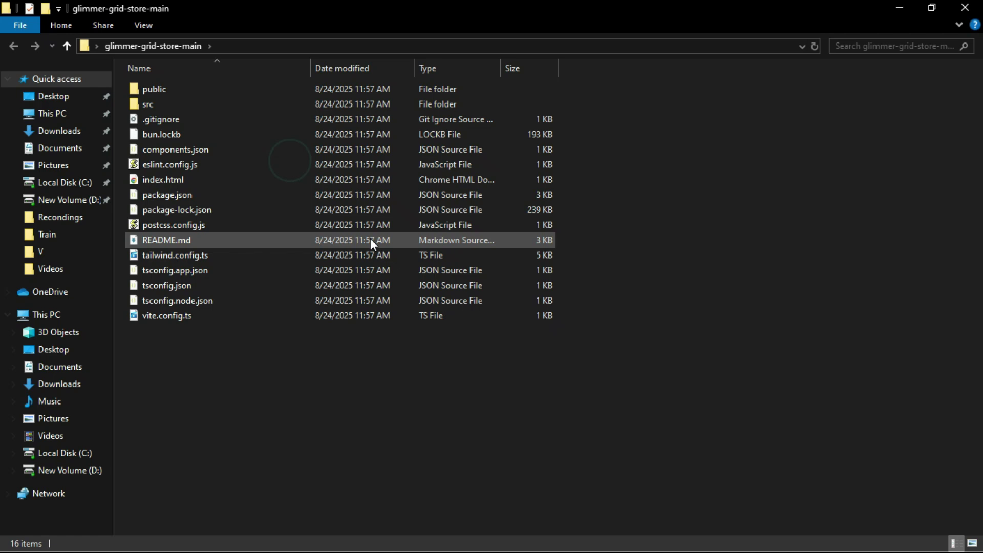
pyautogui.doubleClick(328, 92)
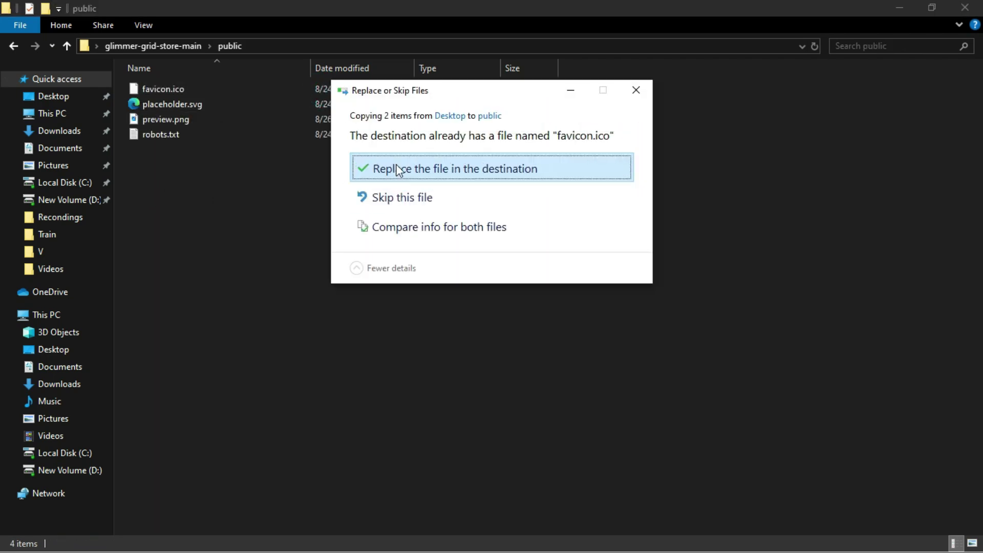
pyautogui.click(400, 165)
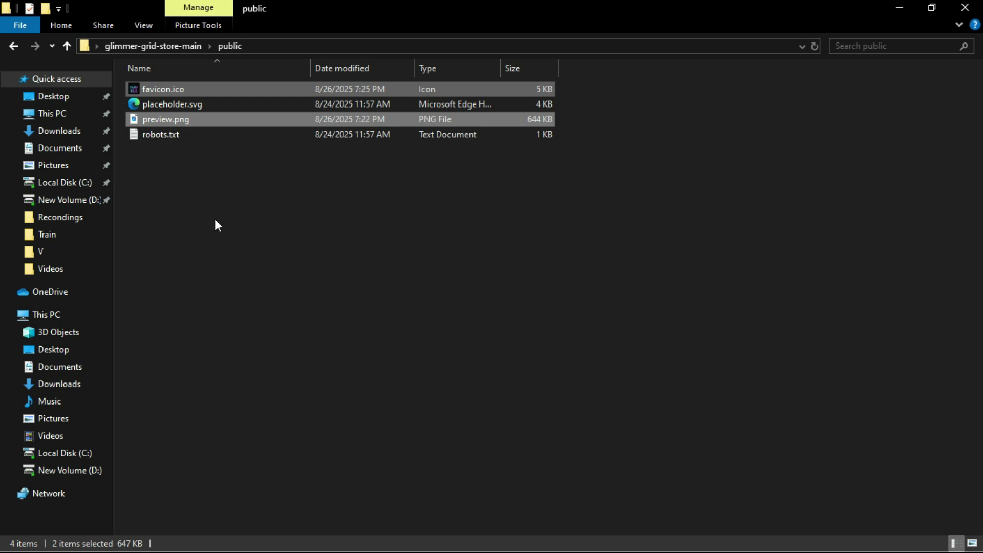
pyautogui.click(162, 46)
pyautogui.rightClick(214, 182)
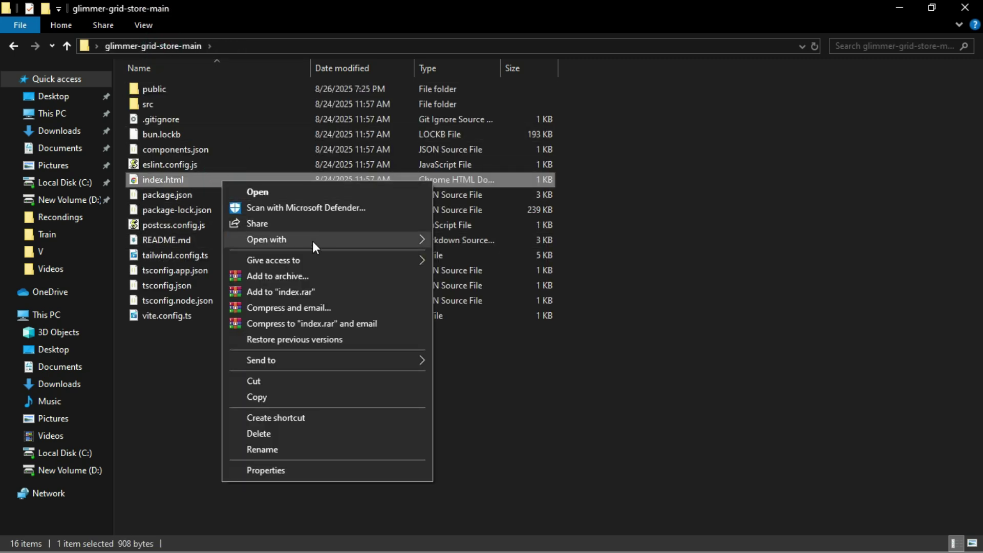
pyautogui.click(468, 302)
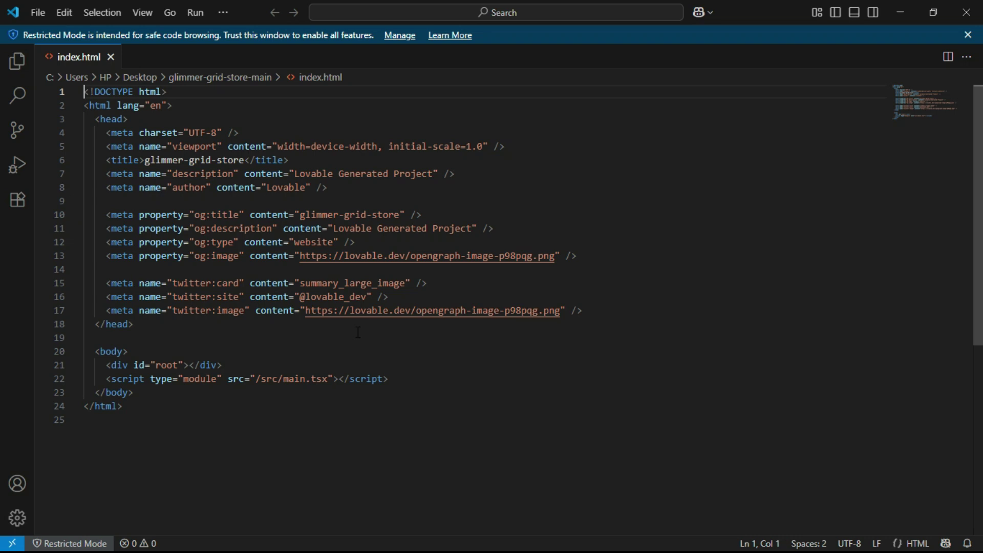
pyautogui.doubleClick(361, 174)
pyautogui.write('RS | Clothing')
pyautogui.doubleClick(285, 188)
pyautogui.write('Rejoan Siyam')
pyautogui.moveTo(333, 228); pyautogui.dragTo(463, 229)
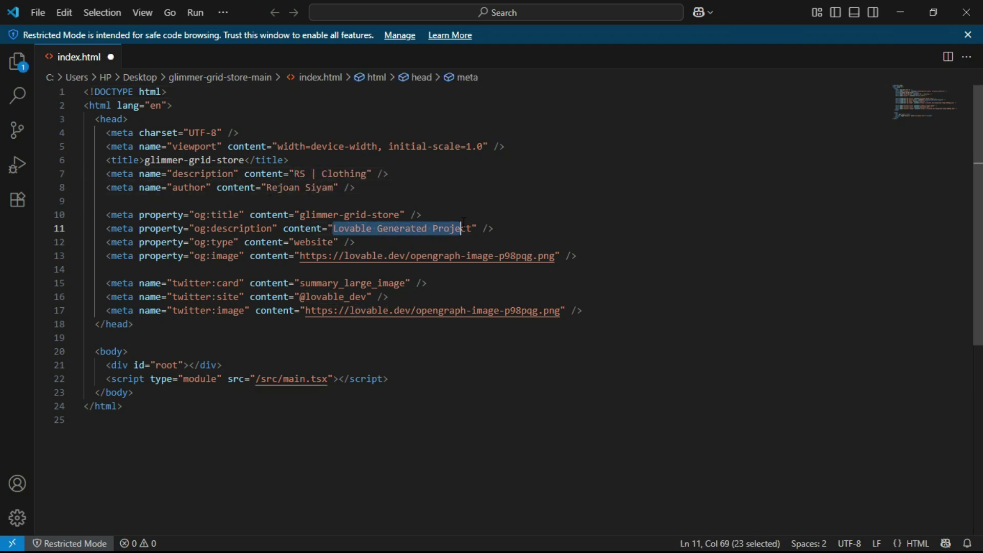
pyautogui.write('RS | Clothing')
pyautogui.moveTo(300, 256); pyautogui.dragTo(553, 257)
pyautogui.write('https://rs')
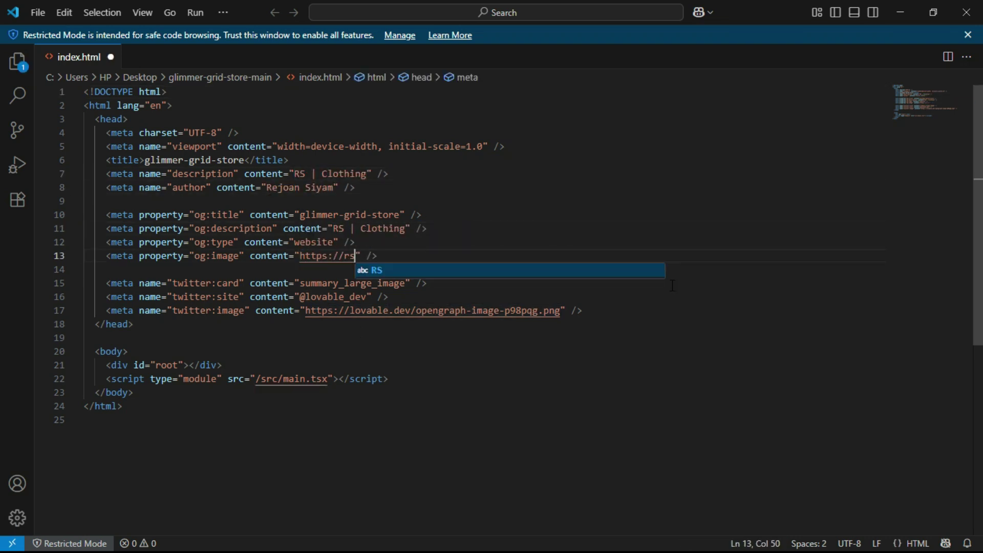
pyautogui.write('-clothing.vercel.app')
pyautogui.moveTo(300, 256); pyautogui.dragTo(466, 256)
pyautogui.hotkey('ctrl', 'c')
pyautogui.moveTo(305, 311); pyautogui.dragTo(561, 311)
pyautogui.hotkey('ctrl', 'v')
pyautogui.write('@Rejoan')
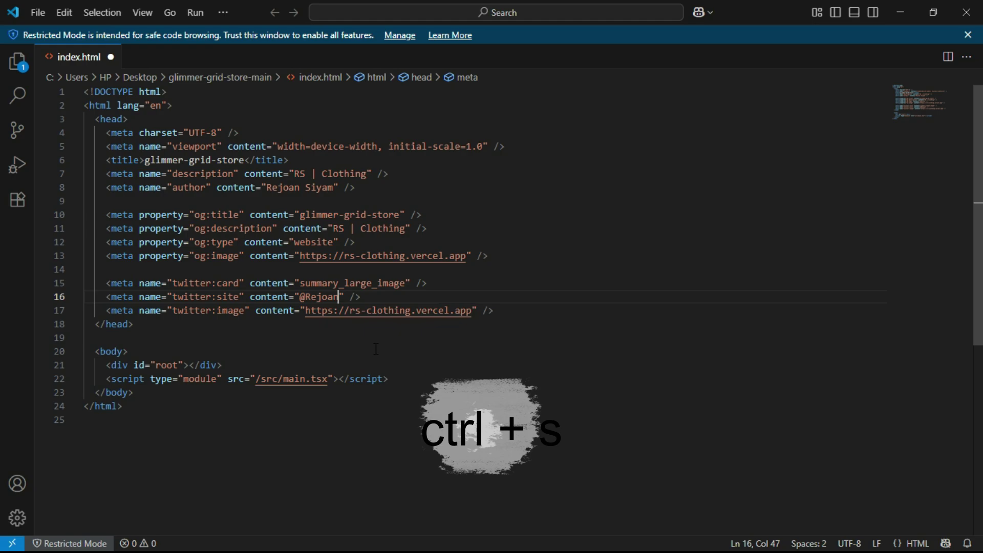